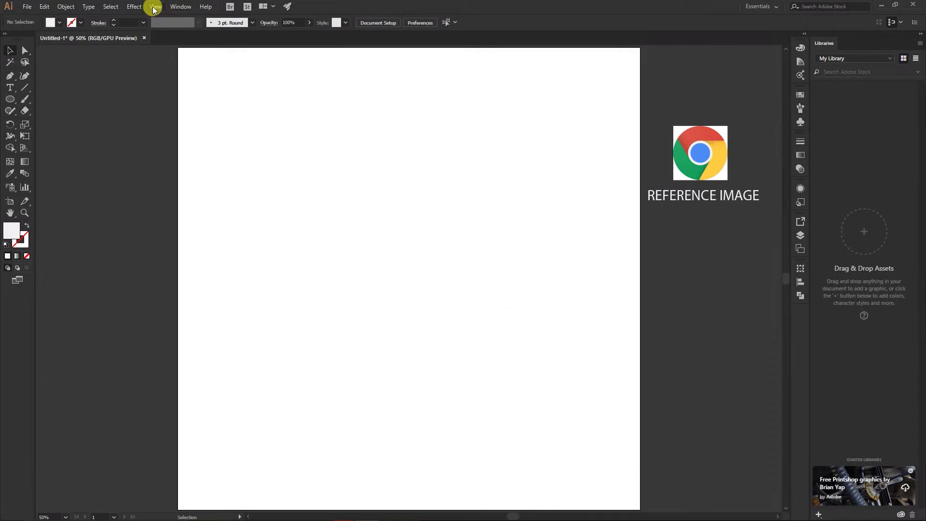
- Show the rulers and draw a large circle from the artboard centre
click(155, 7)
mouse_move(217, 221)
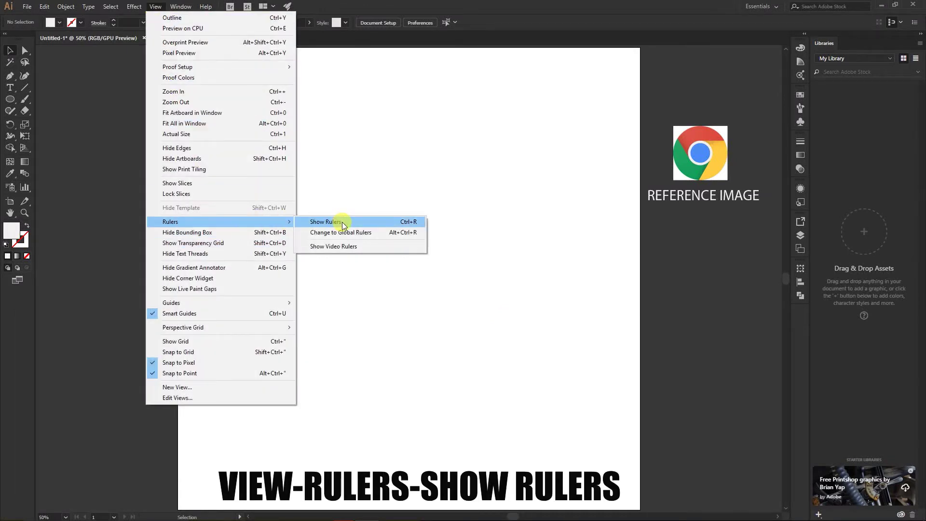
click(342, 223)
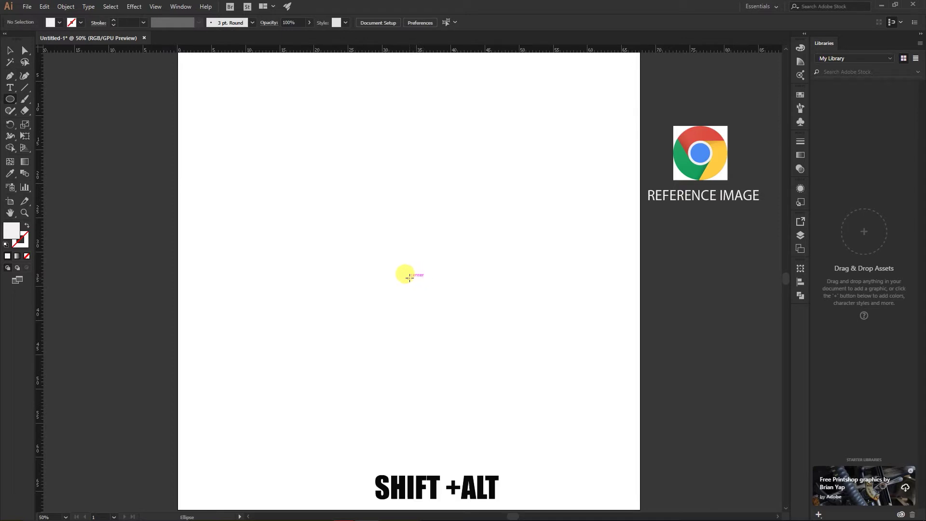
drag(410, 278, 576, 456)
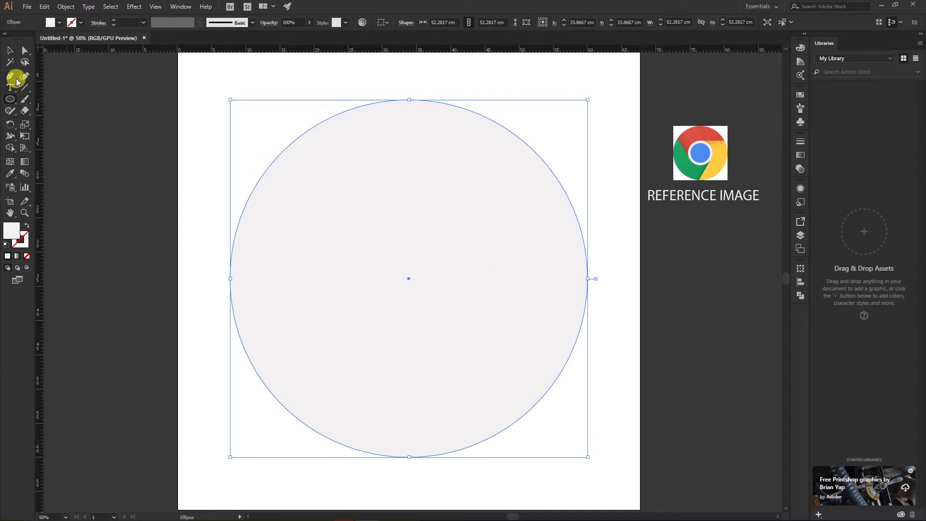
- Sample a colour from the reference image with the Eyedropper
click(10, 51)
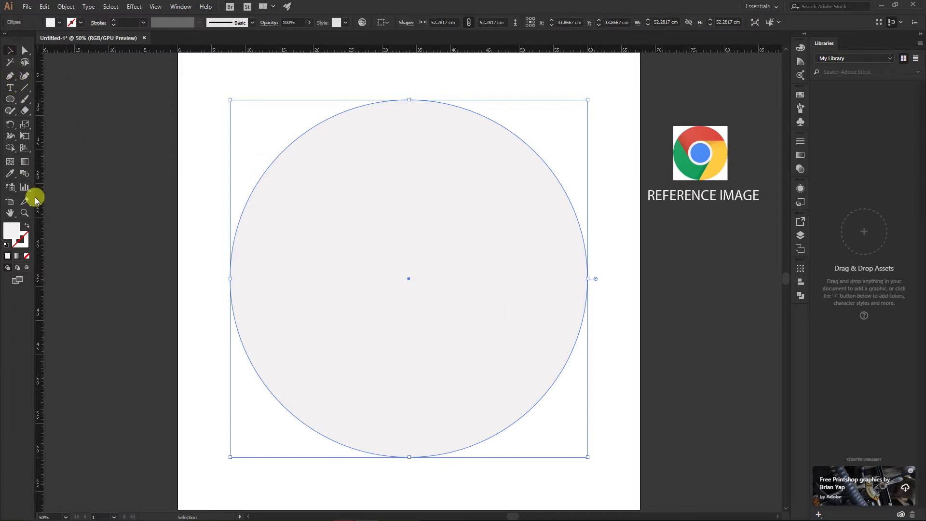
click(95, 148)
click(10, 173)
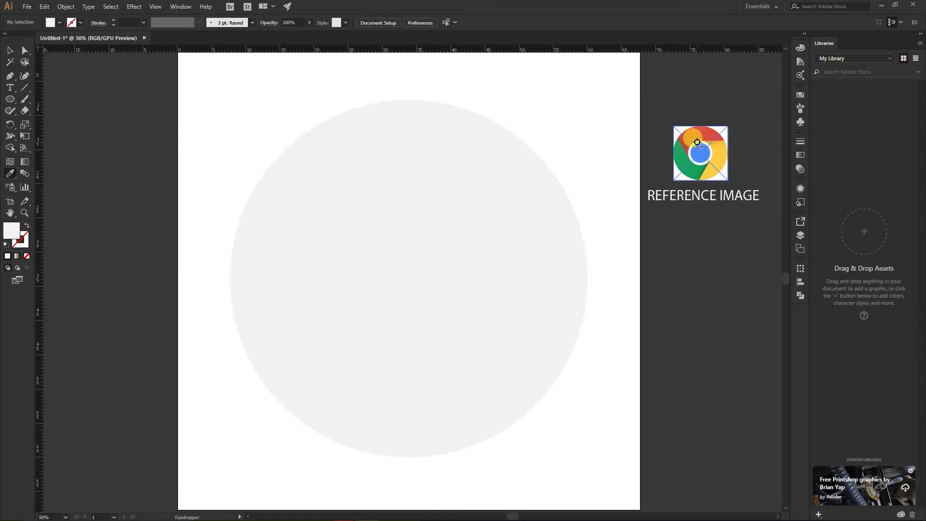
- Draw a smaller circle from the shared centre and sample the reference's blue
click(10, 101)
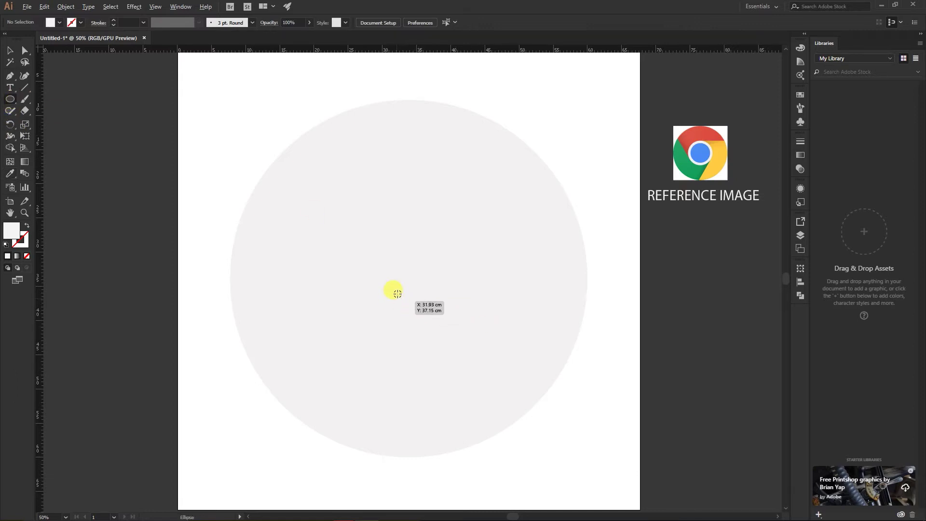
drag(408, 279, 463, 357)
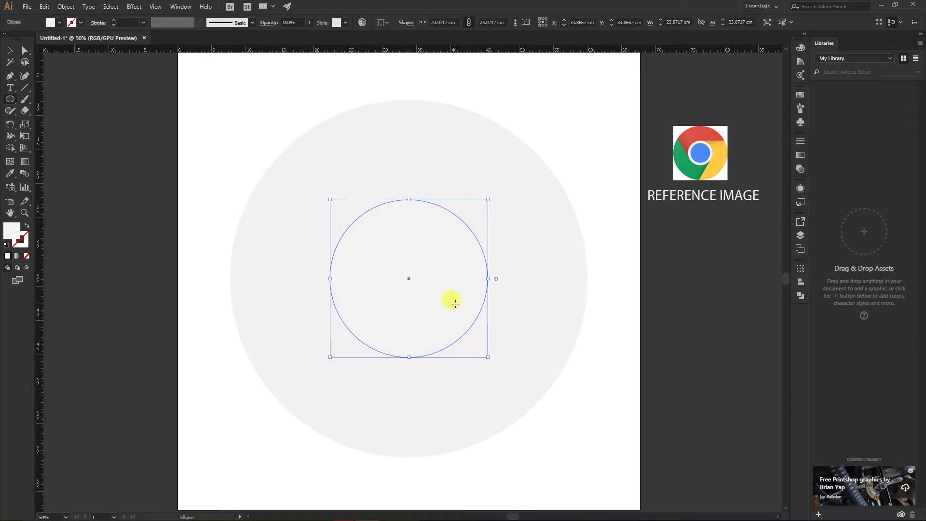
click(9, 50)
click(93, 174)
click(11, 174)
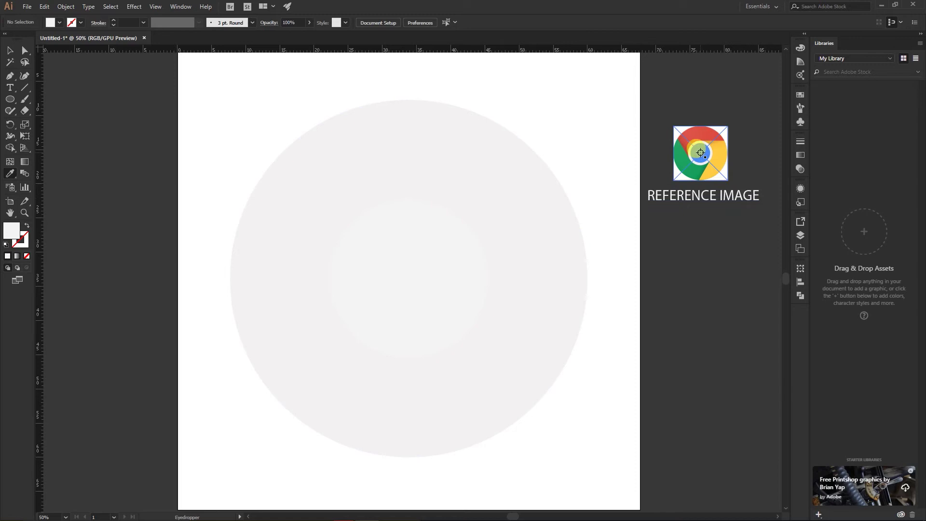
- Draw the blue inner circle from the same centre point
click(9, 99)
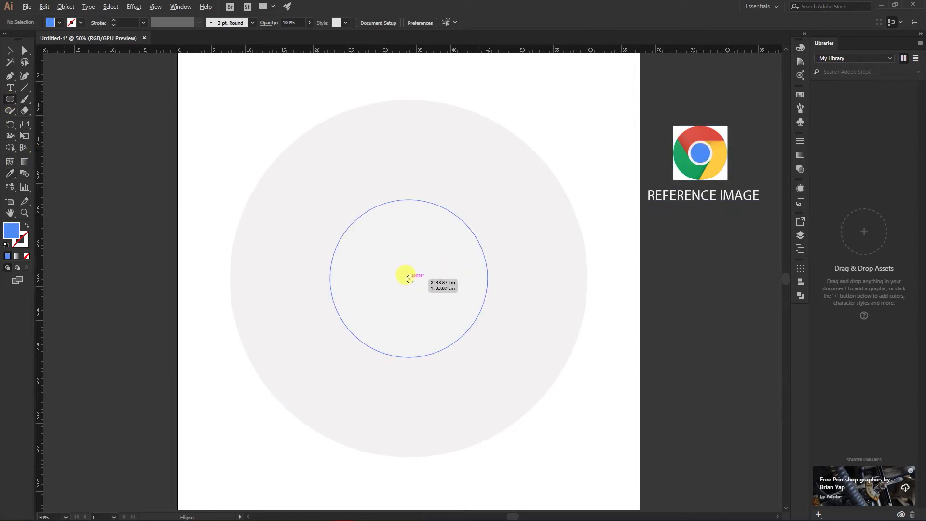
drag(409, 279, 455, 340)
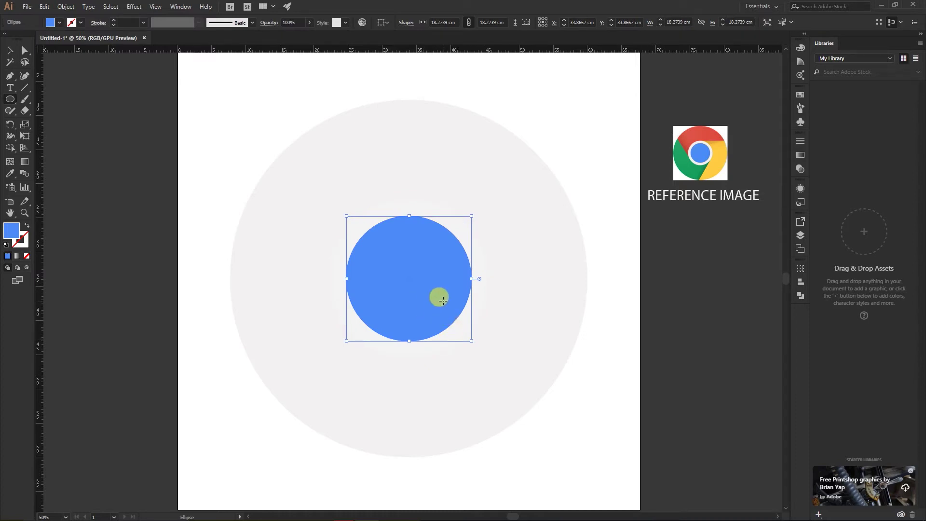
click(10, 50)
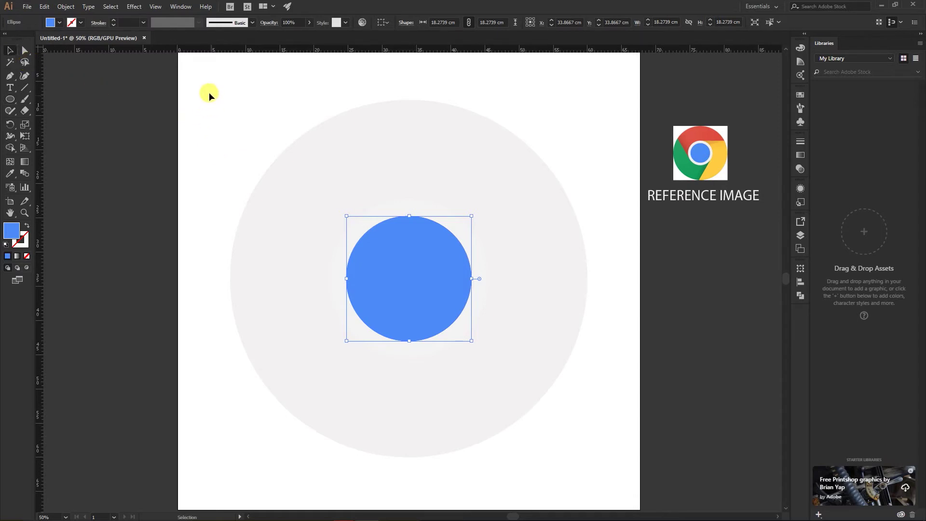
- Vertically centre all the circles on each other
drag(209, 93, 629, 471)
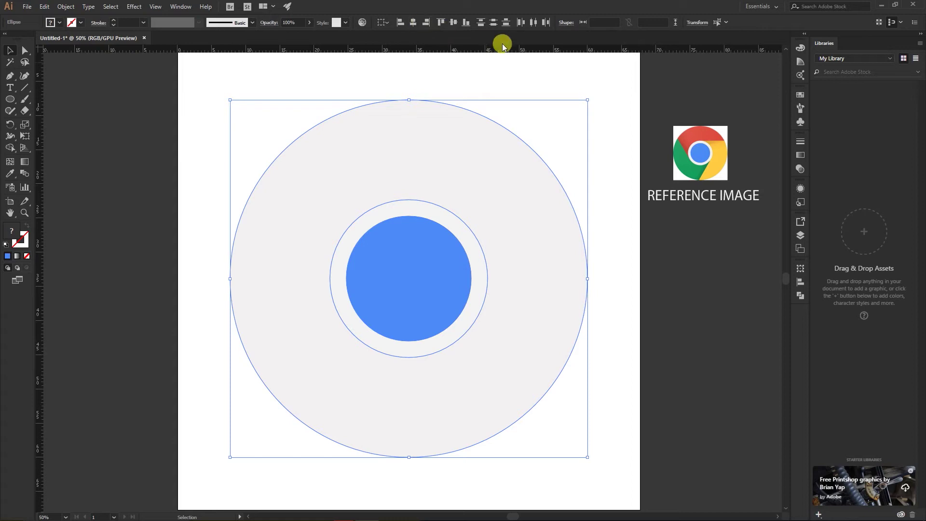
click(453, 25)
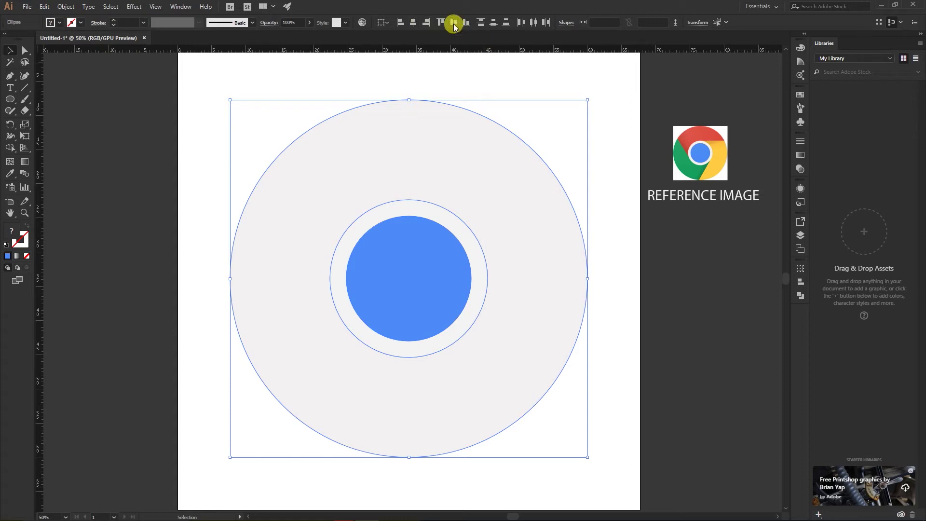
click(672, 328)
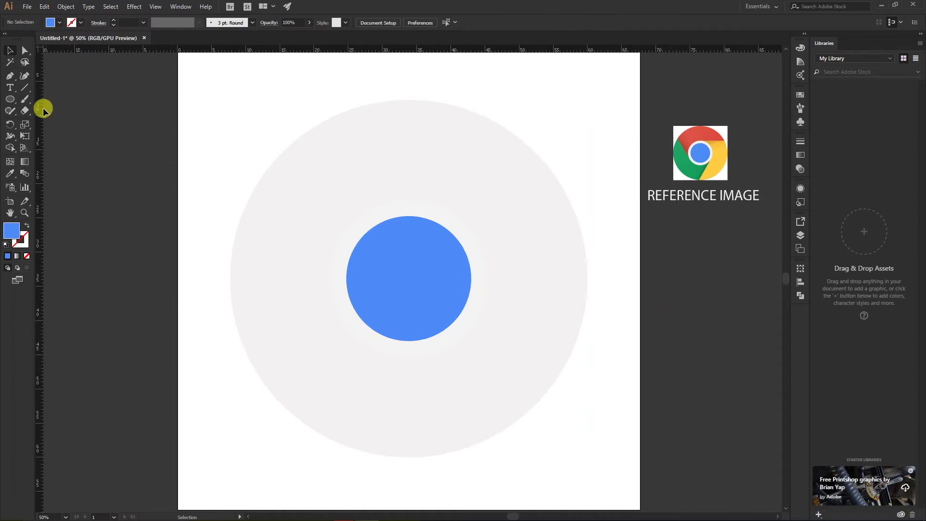
- Add a vertical guide through the centre and horizontally align it with the circles
drag(40, 109, 409, 165)
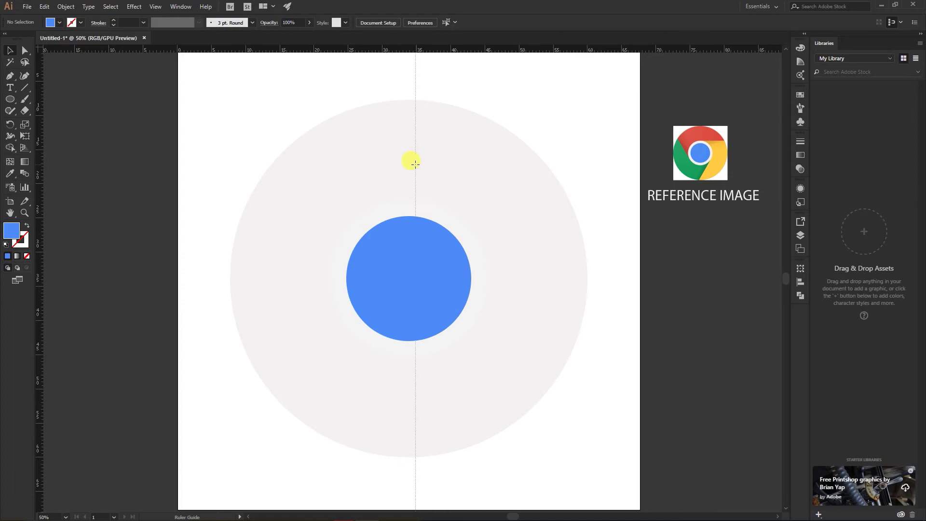
drag(410, 164, 407, 163)
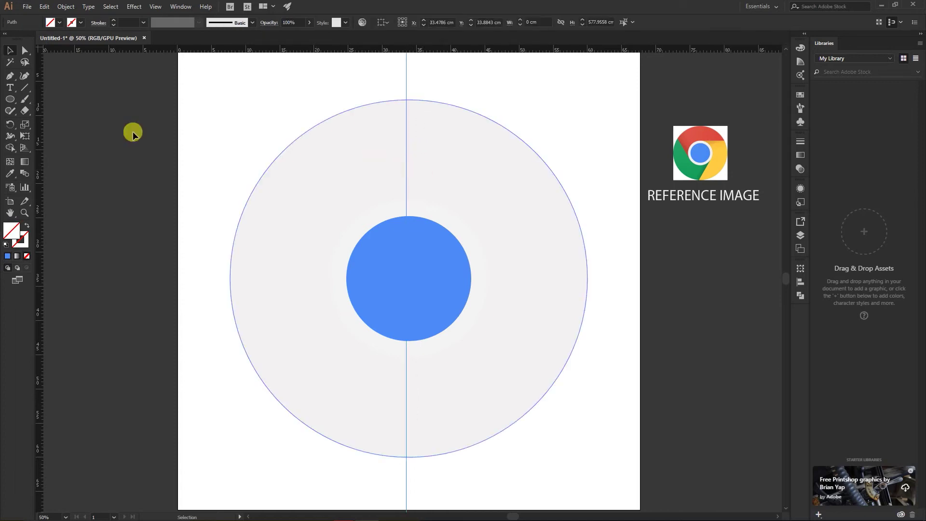
drag(198, 83, 610, 464)
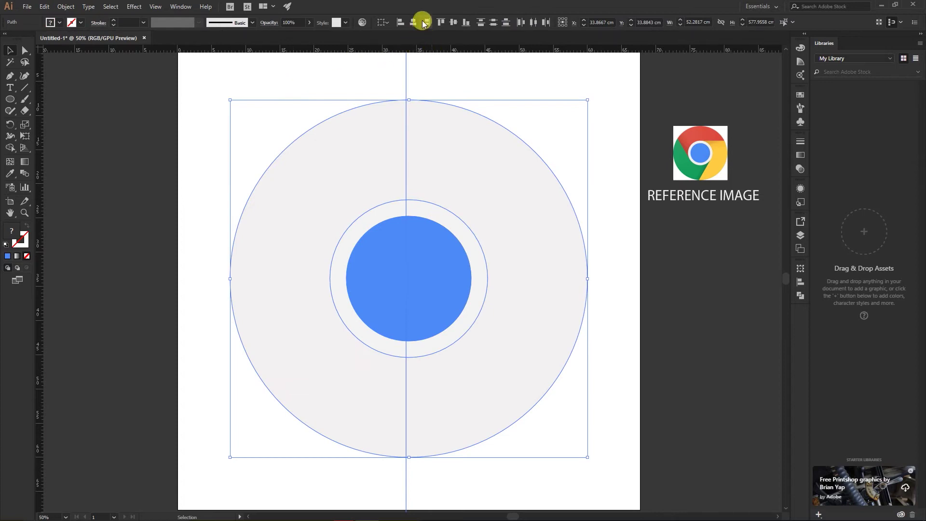
click(413, 22)
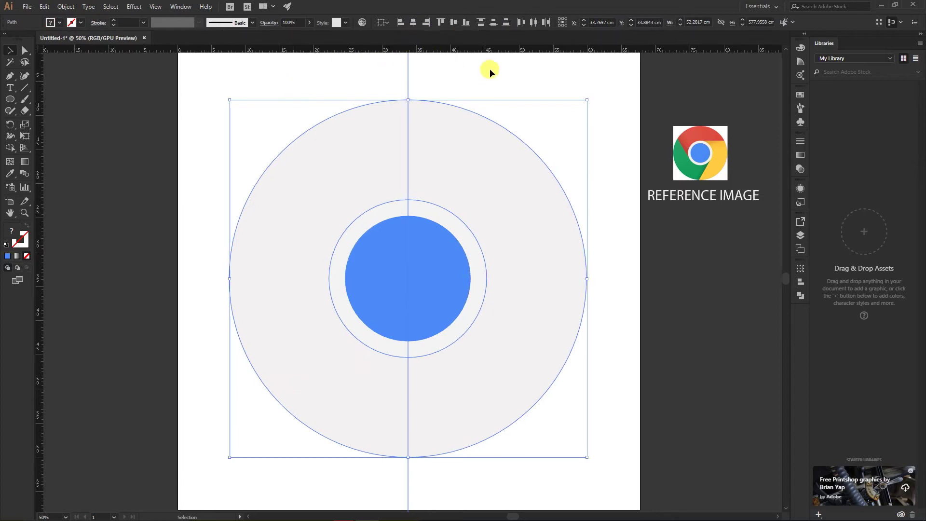
click(630, 143)
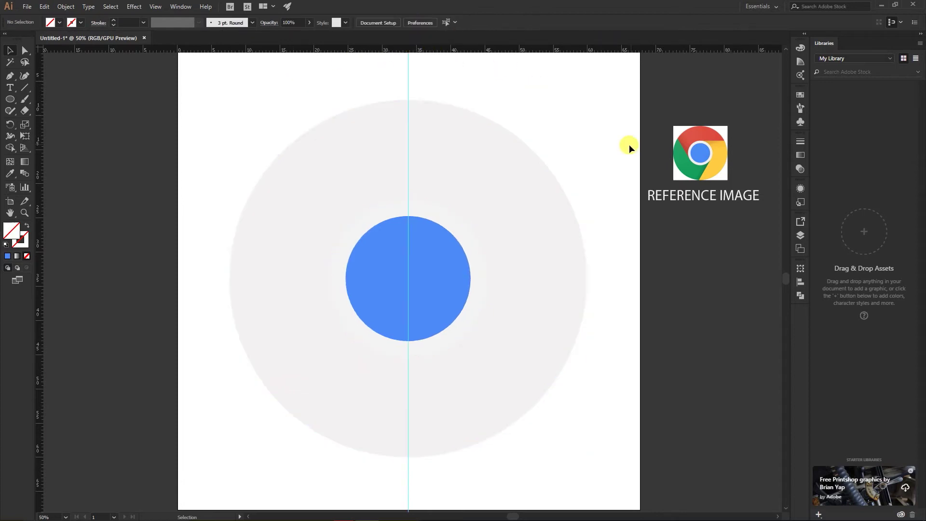
- Fill the large outer circle with dark brown #3F3434
click(328, 157)
double_click(14, 234)
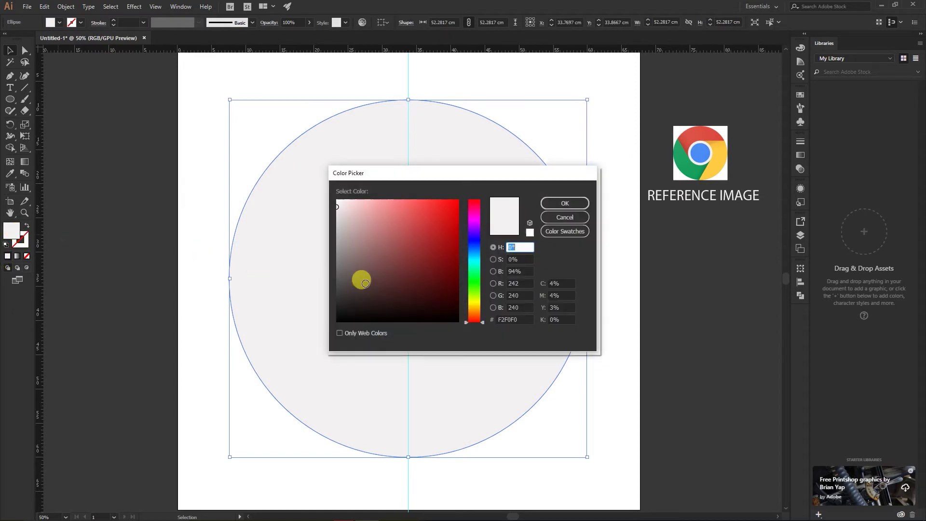
click(357, 292)
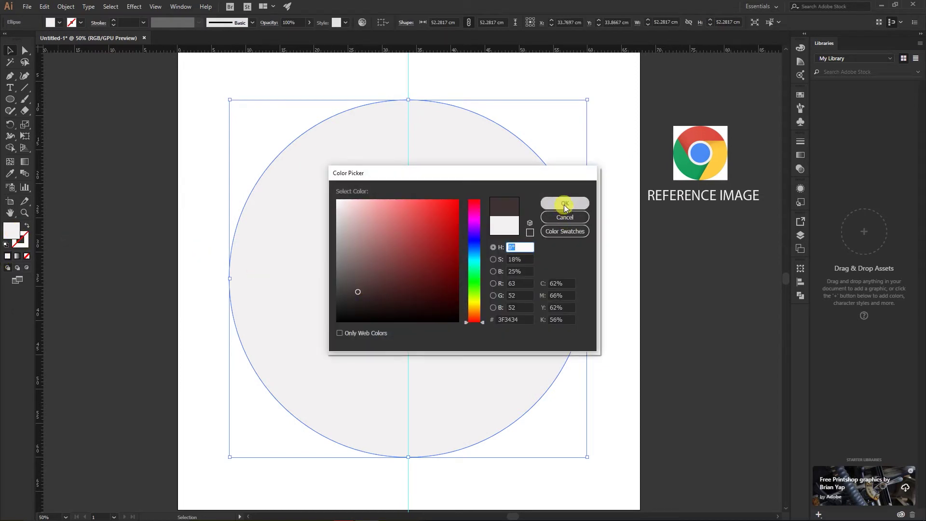
click(563, 204)
click(110, 123)
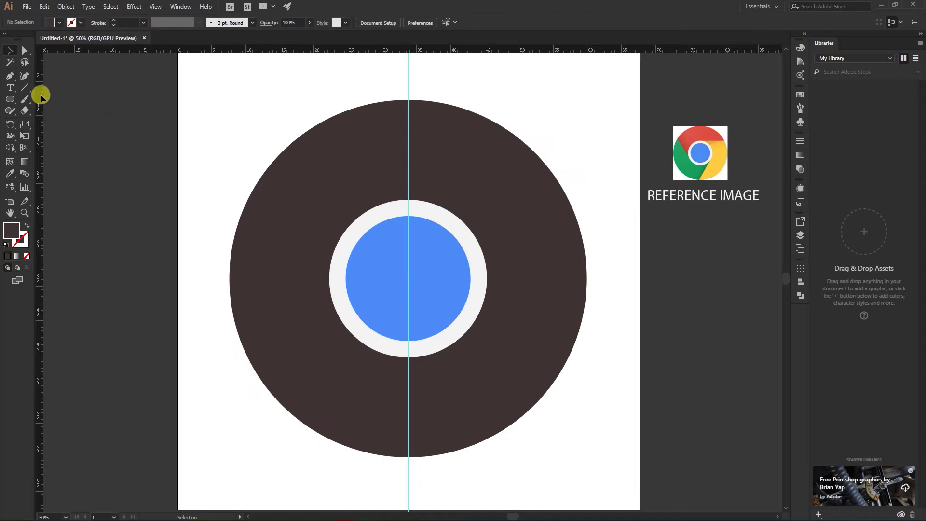
- Set a near-black colour for drawing the line segments
click(25, 89)
double_click(10, 231)
click(344, 316)
click(556, 204)
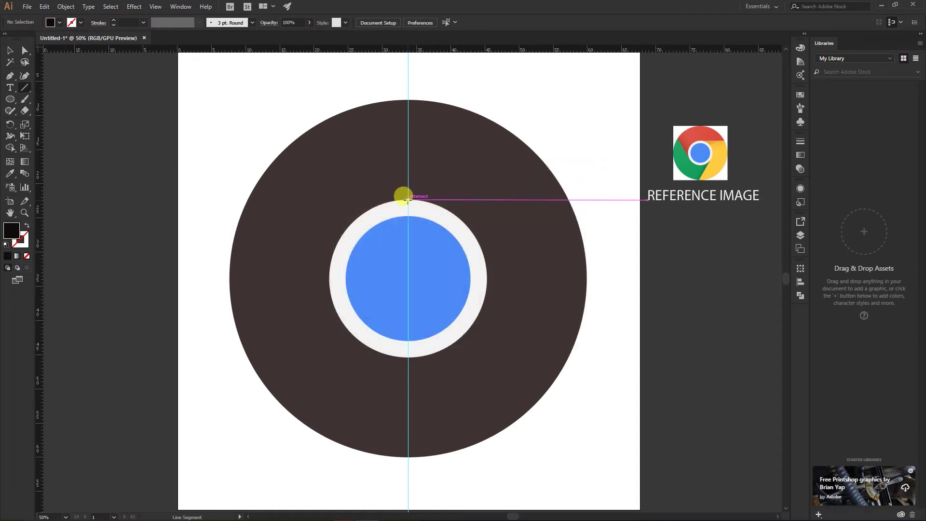
- Draw a horizontal line from the ring's top past the right edge and remove the vertical guide
drag(407, 199, 620, 213)
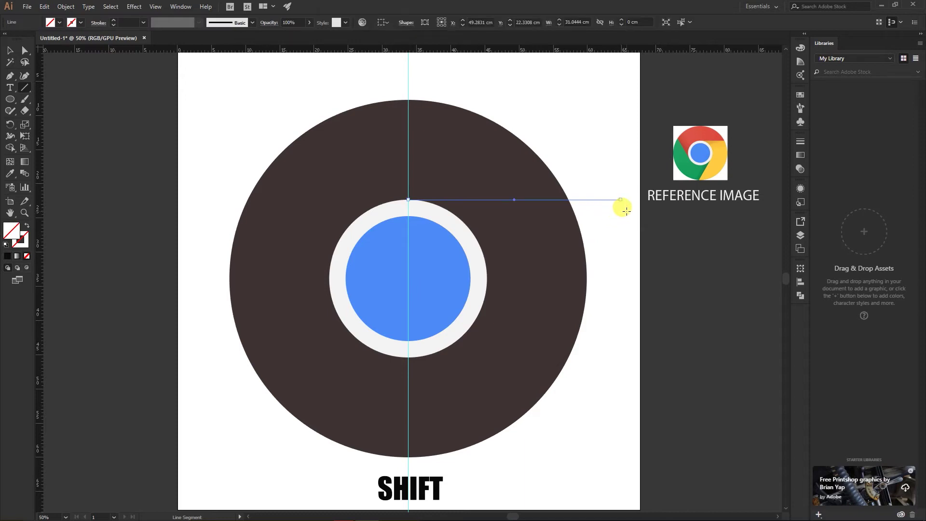
click(10, 125)
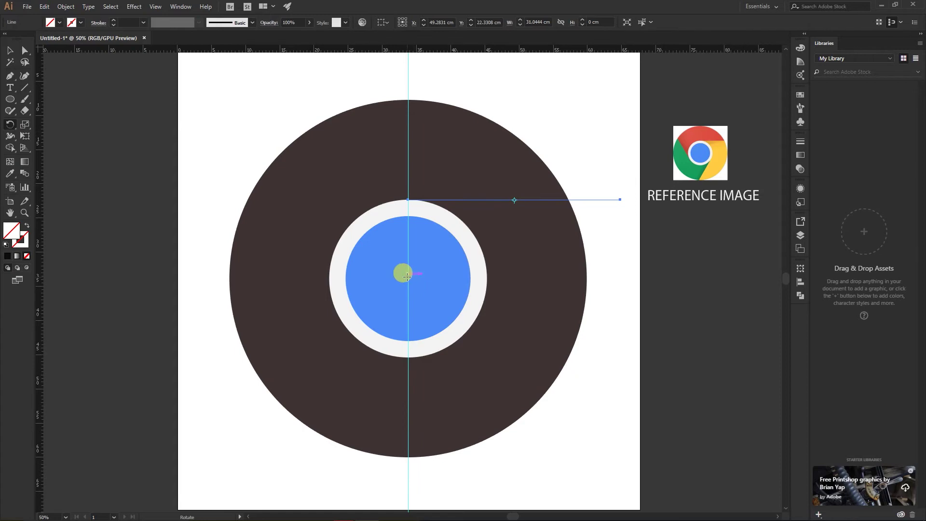
click(10, 50)
mouse_move(409, 92)
mouse_down()
mouse_move(39, 104)
mouse_move(45, 99)
mouse_up()
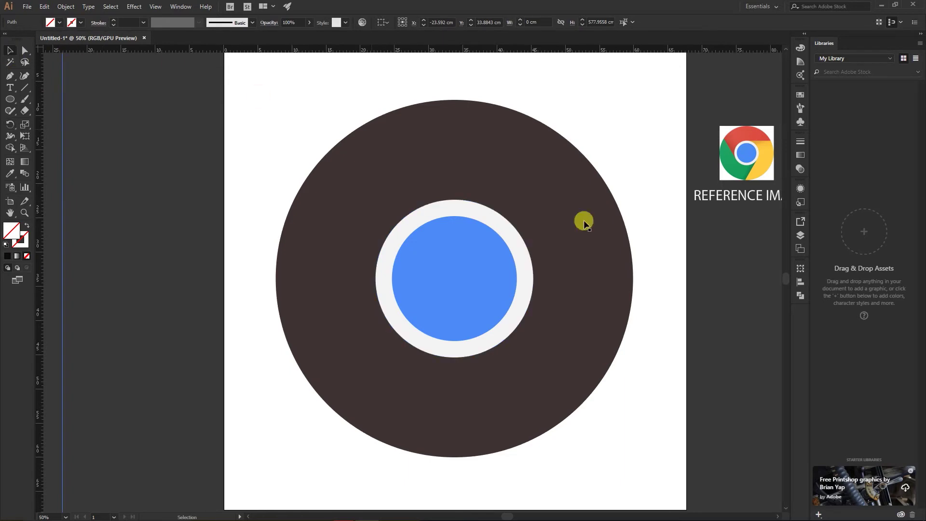
- Rotate a copy of the horizontal line 120° (360/3) around the circles' centre
drag(695, 213, 699, 212)
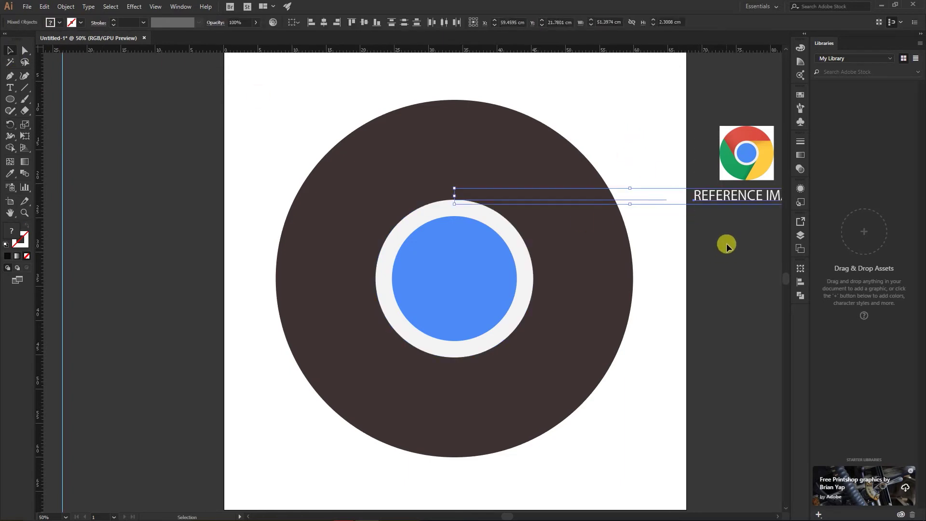
click(716, 239)
drag(624, 175, 643, 216)
click(10, 125)
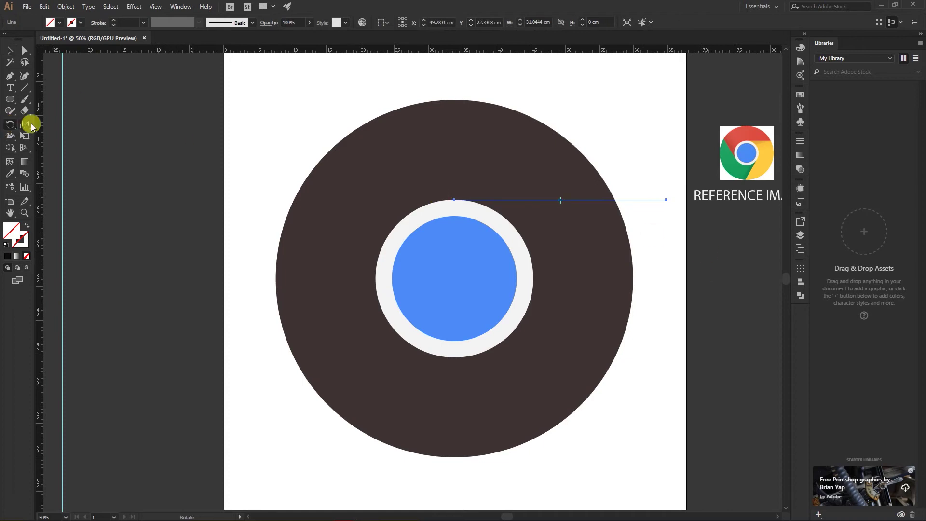
alt+click(454, 278)
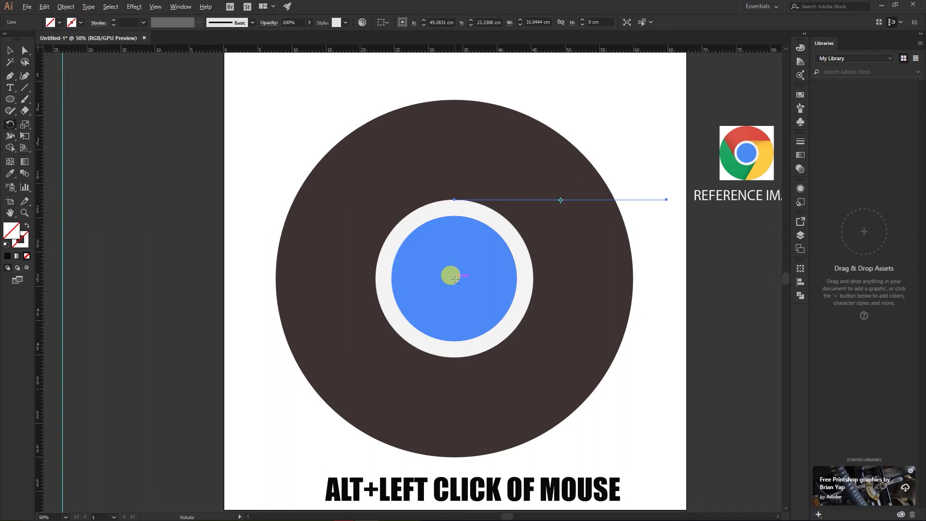
alt+click(454, 279)
text(360/3)
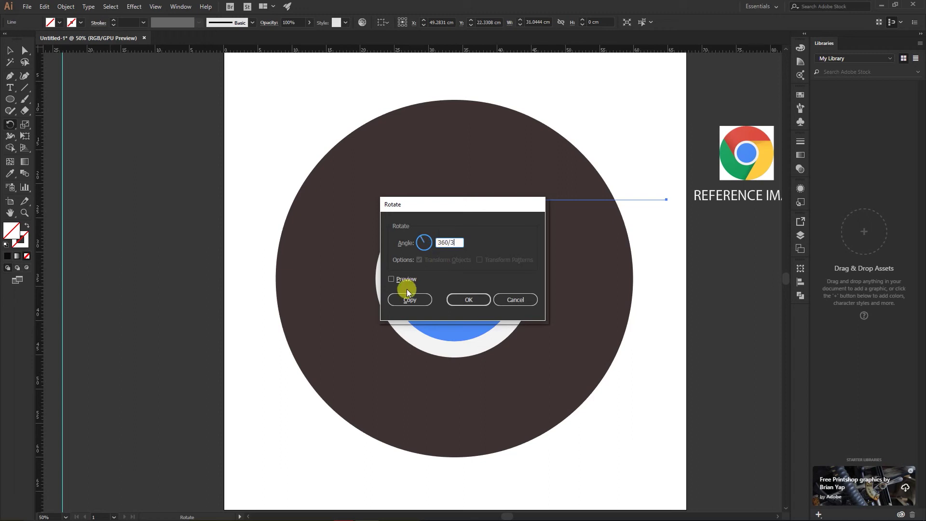
click(391, 279)
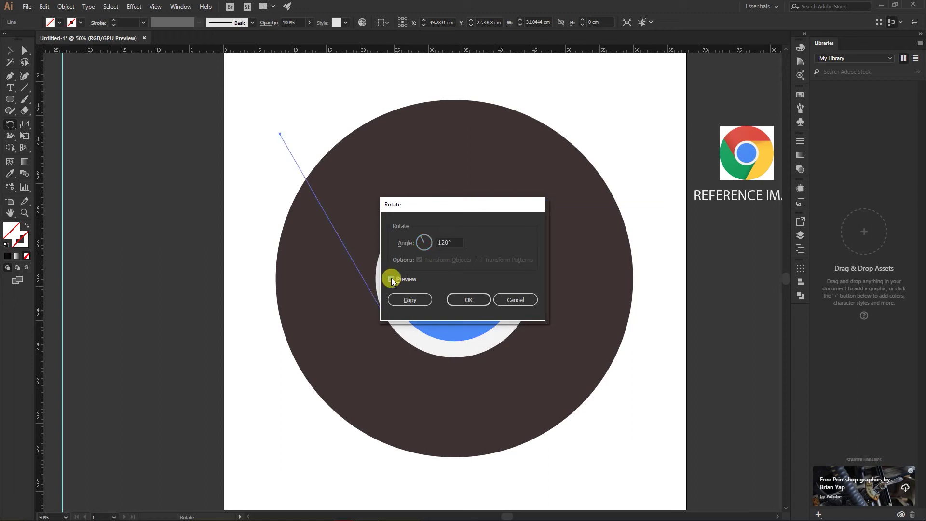
click(416, 302)
- Repeat the rotated copy with Ctrl+D to create the third spoke
key(ctrl+d)
key(ctrl)
key(ctrl+d)
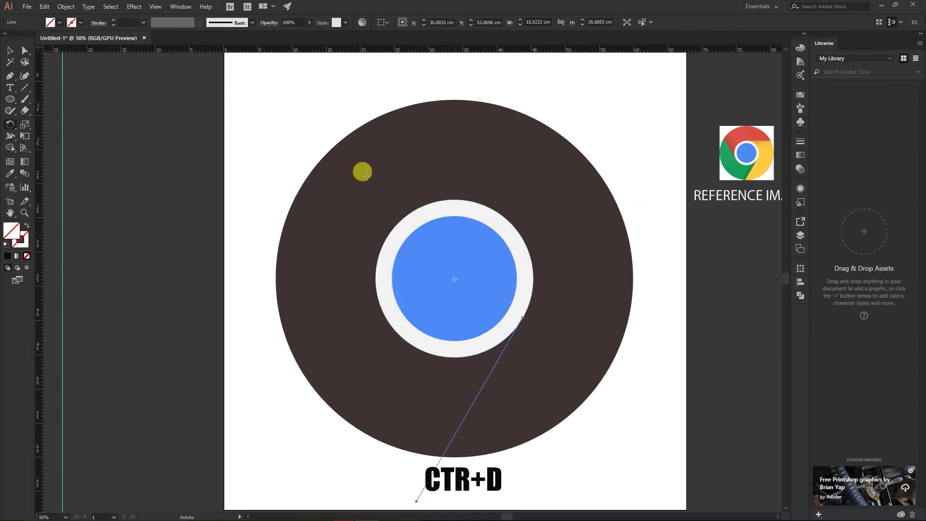
click(11, 50)
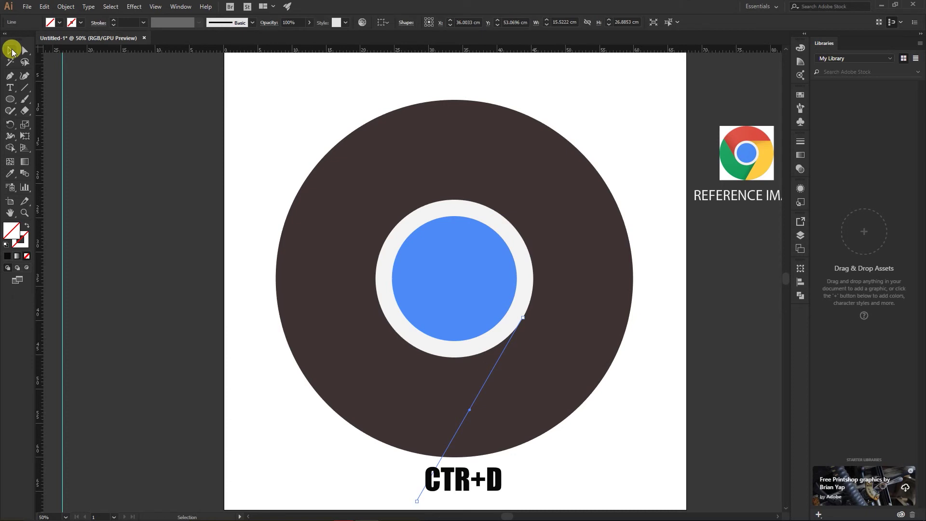
- Divide the circles and spoke lines with Pathfinder Divide, then select the divided group
drag(285, 88, 651, 464)
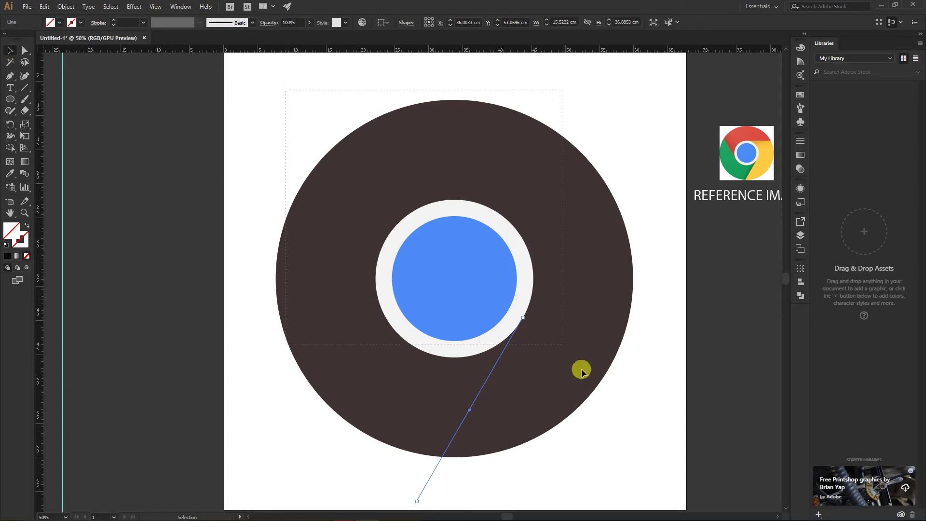
drag(651, 463, 651, 463)
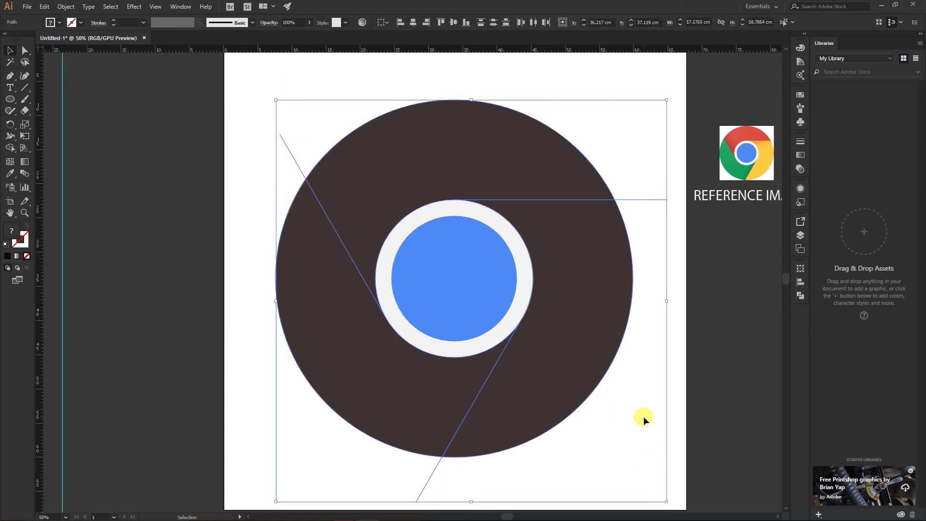
click(801, 268)
click(748, 266)
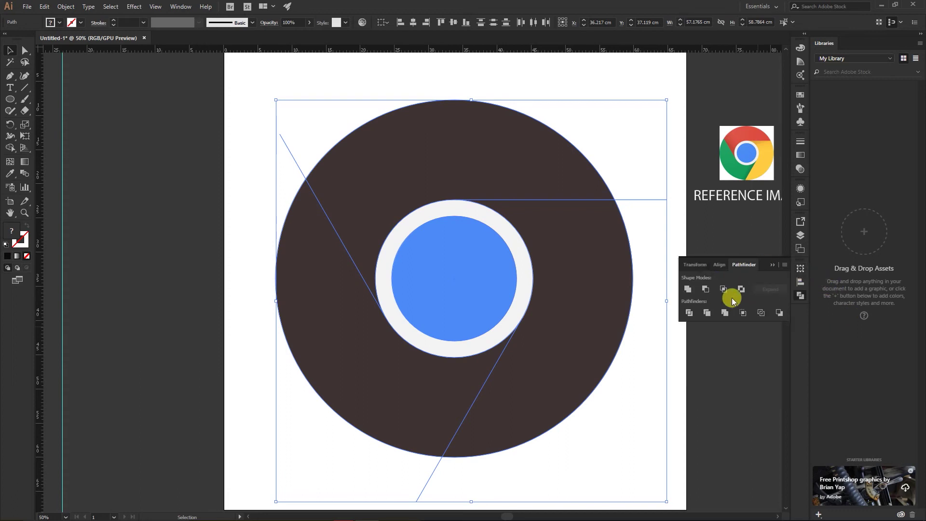
click(689, 314)
click(773, 266)
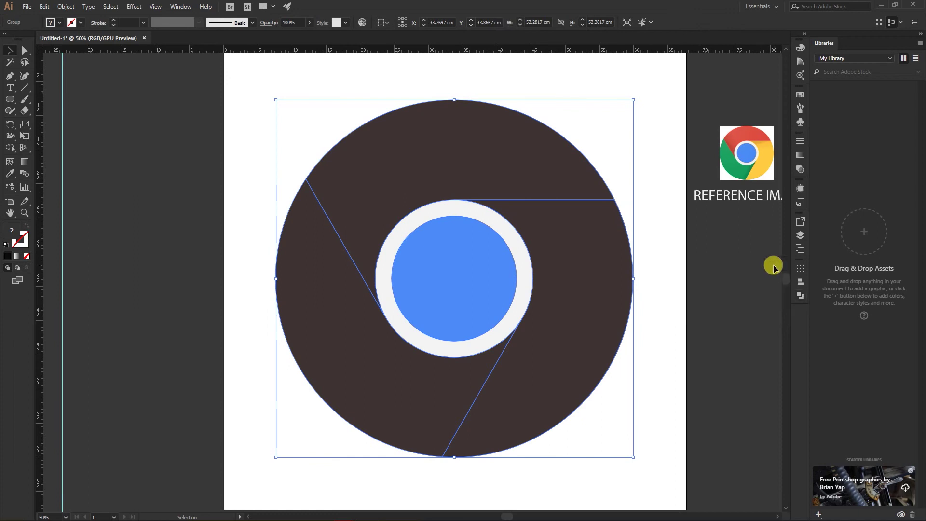
click(153, 138)
click(479, 144)
- Ungroup the divided pieces and fill the top segment with the reference red
right_click(479, 146)
click(484, 211)
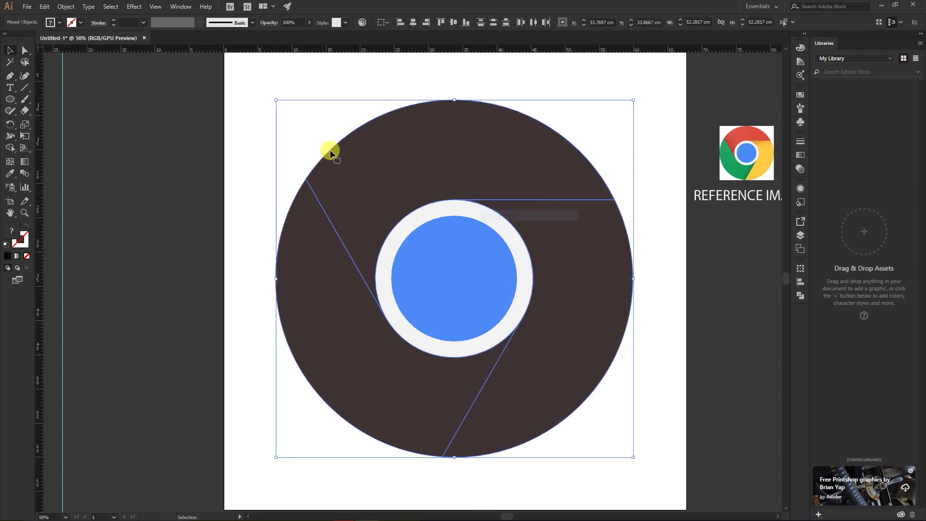
click(244, 119)
click(426, 149)
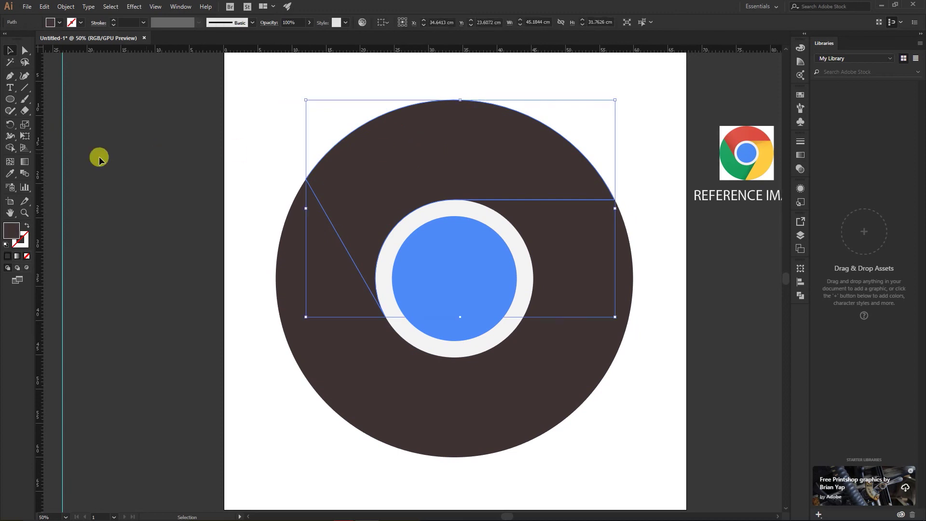
click(9, 174)
click(743, 135)
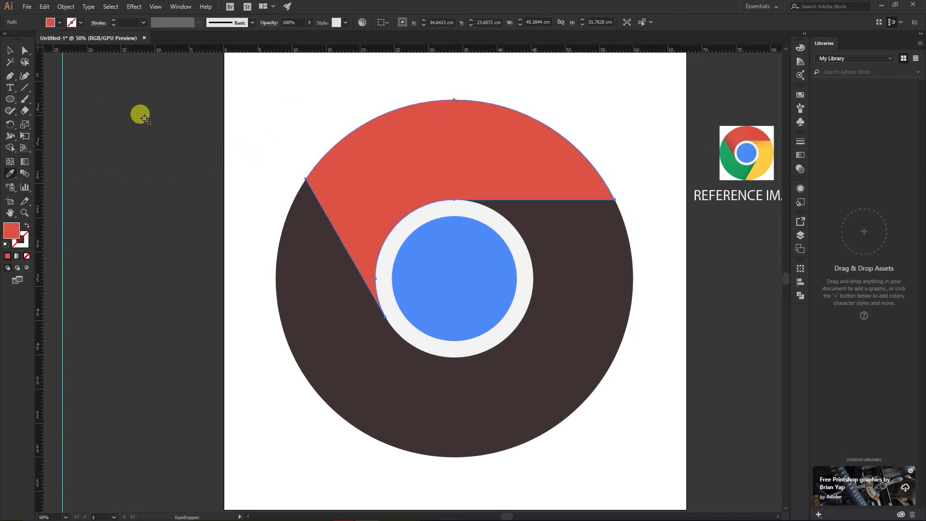
- Fill the lower-right segment yellow and the left segment green from the reference
key(v)
click(580, 255)
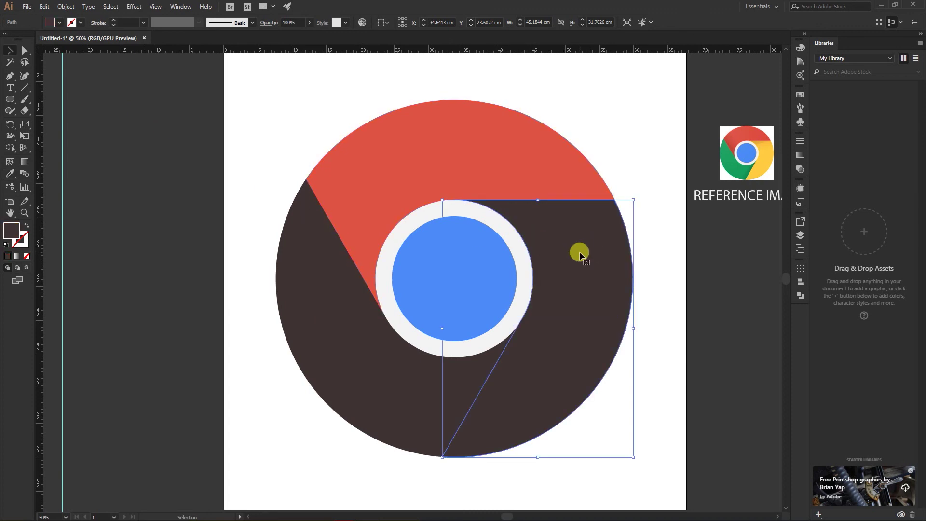
click(10, 173)
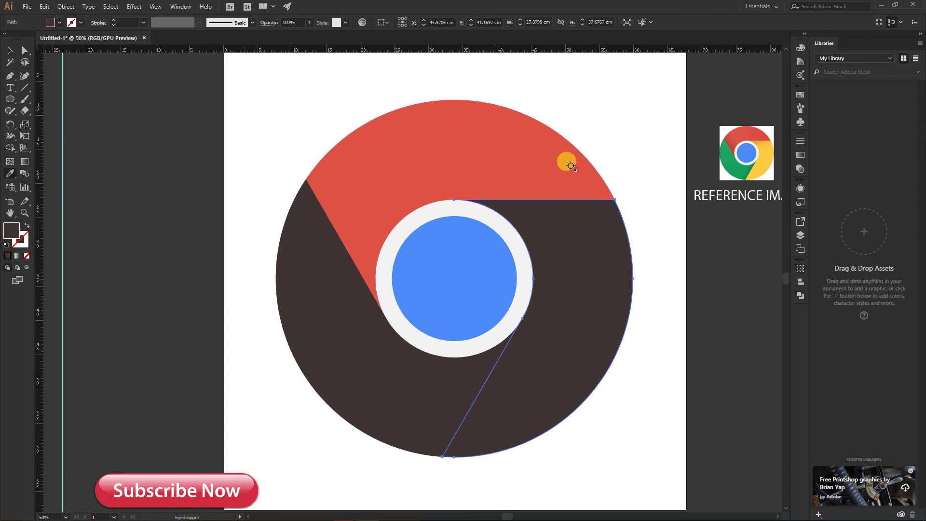
click(764, 147)
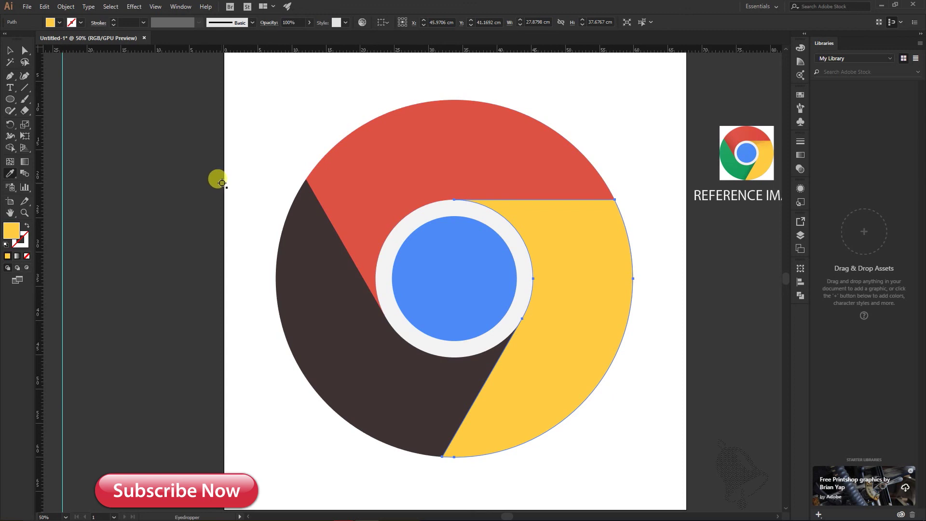
key(v)
click(296, 267)
click(9, 174)
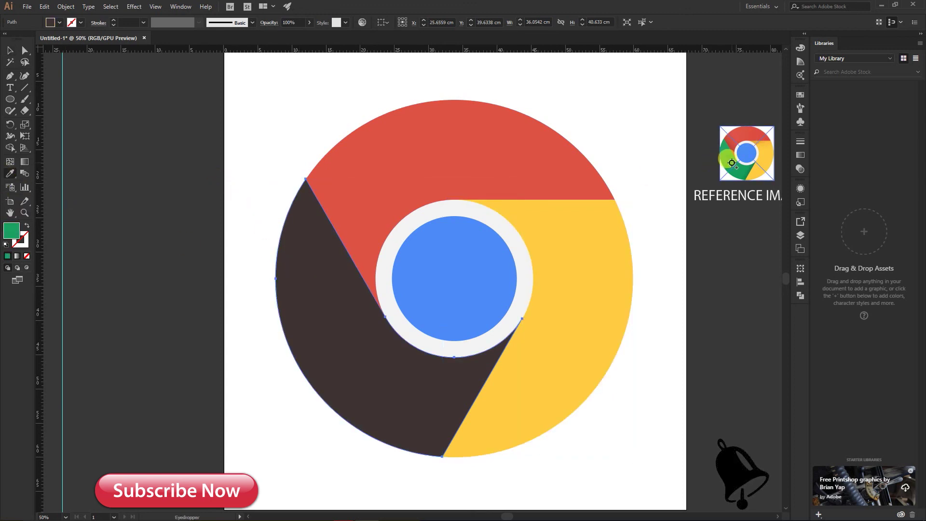
click(732, 163)
click(9, 50)
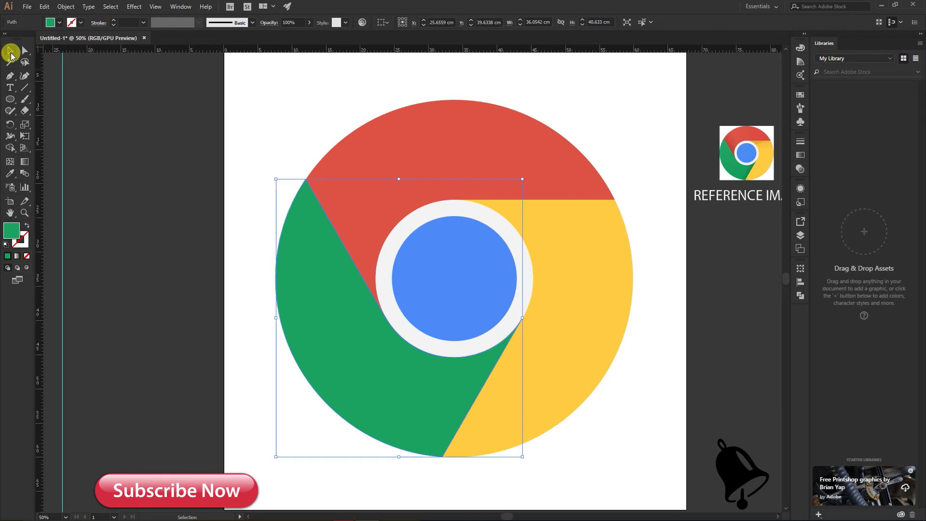
click(145, 133)
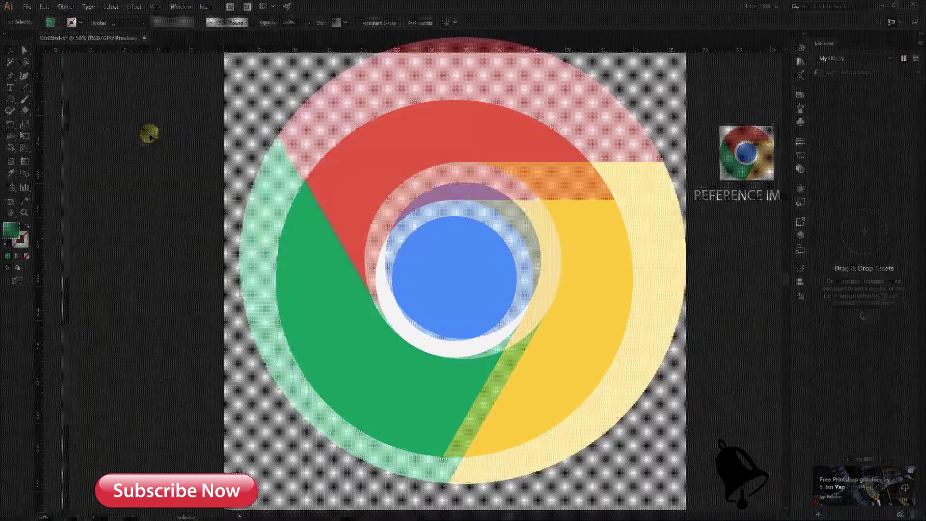